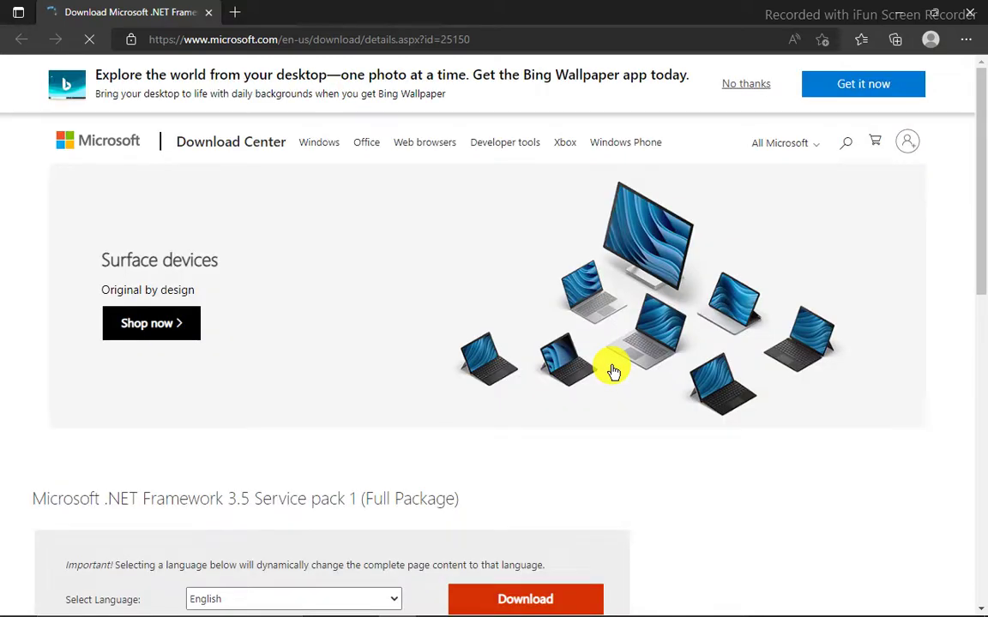
- Download the English Microsoft .NET Framework 3.5 Service Pack 1 full package and show dotnetfx35.exe in its folder
scroll(497, 236, "down", 2)
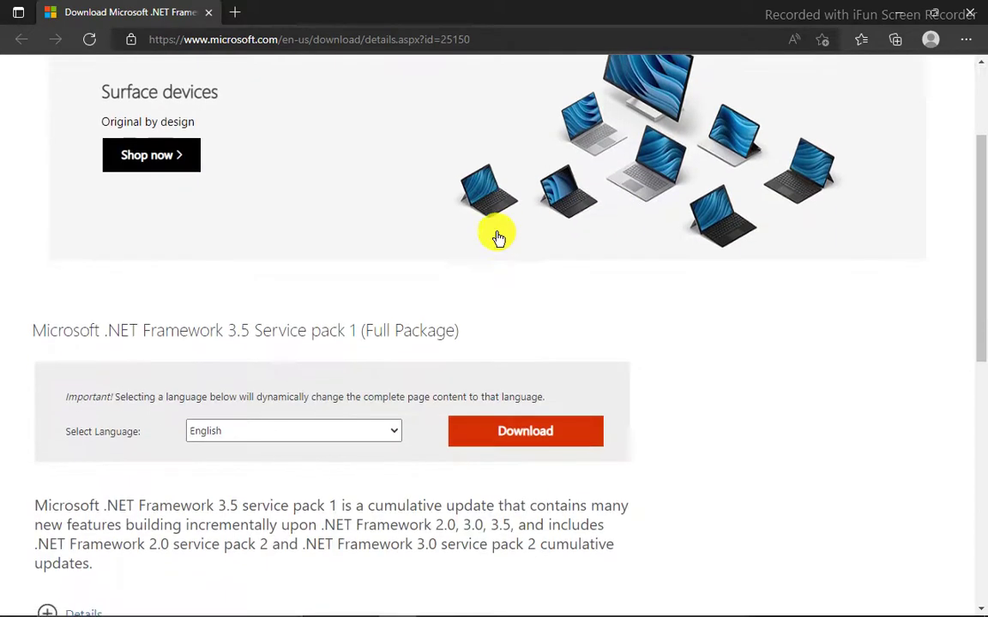
left_click(502, 430)
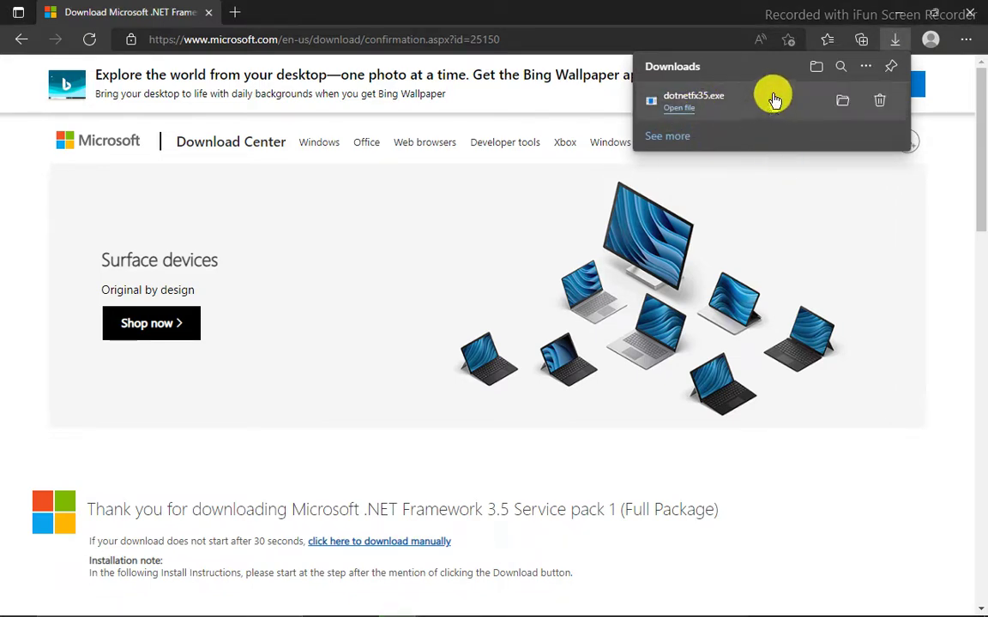
left_click(843, 102)
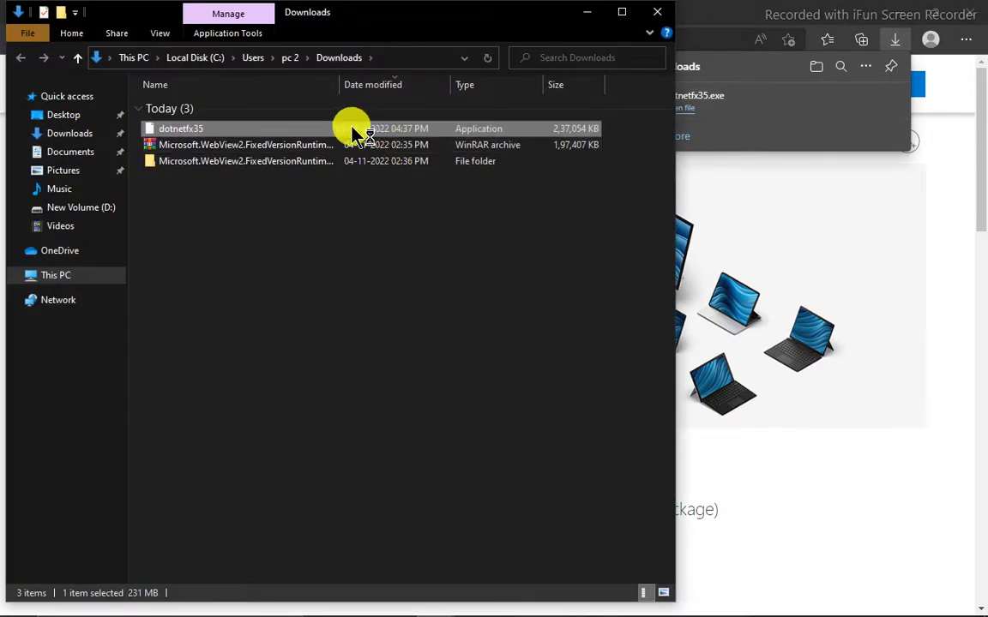
- Download and install the .NET Framework 3.5 Windows feature requested by dotnetfx35, and bring its progress dialog back to the front
left_click_drag(341, 23, 508, 29)
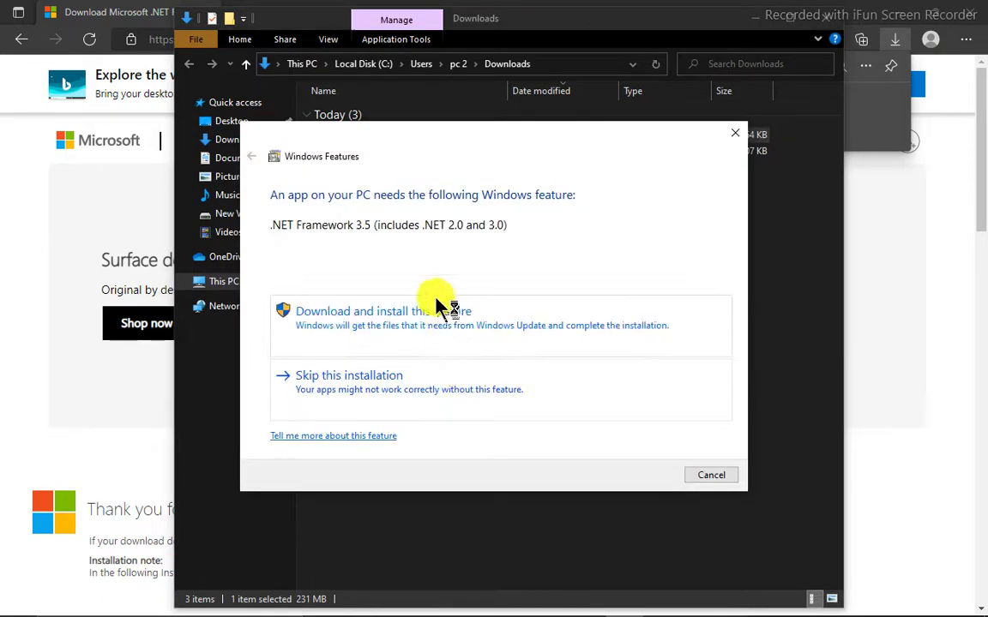
left_click(429, 322)
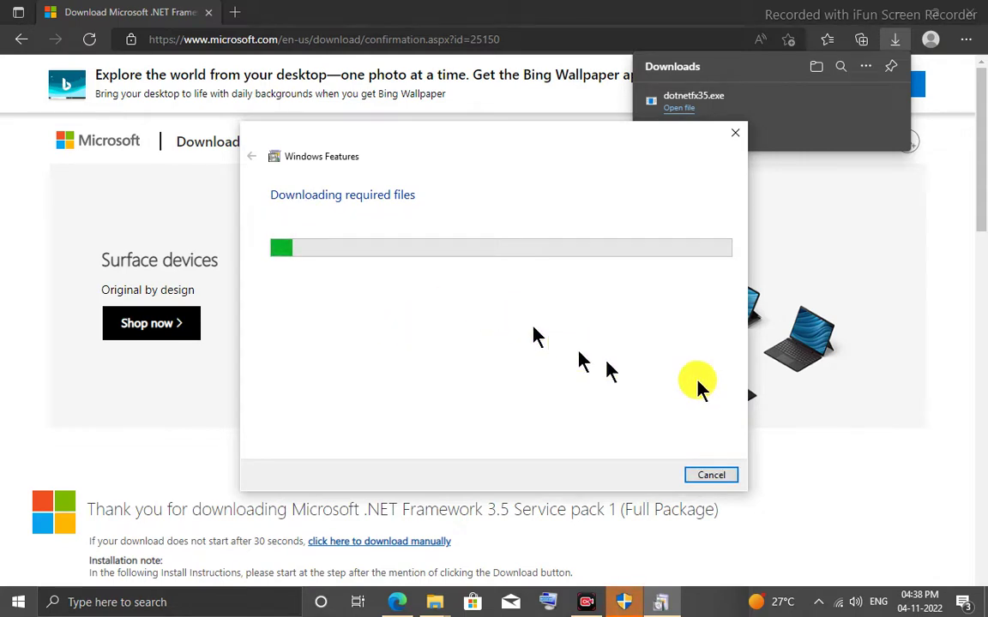
left_click(858, 330)
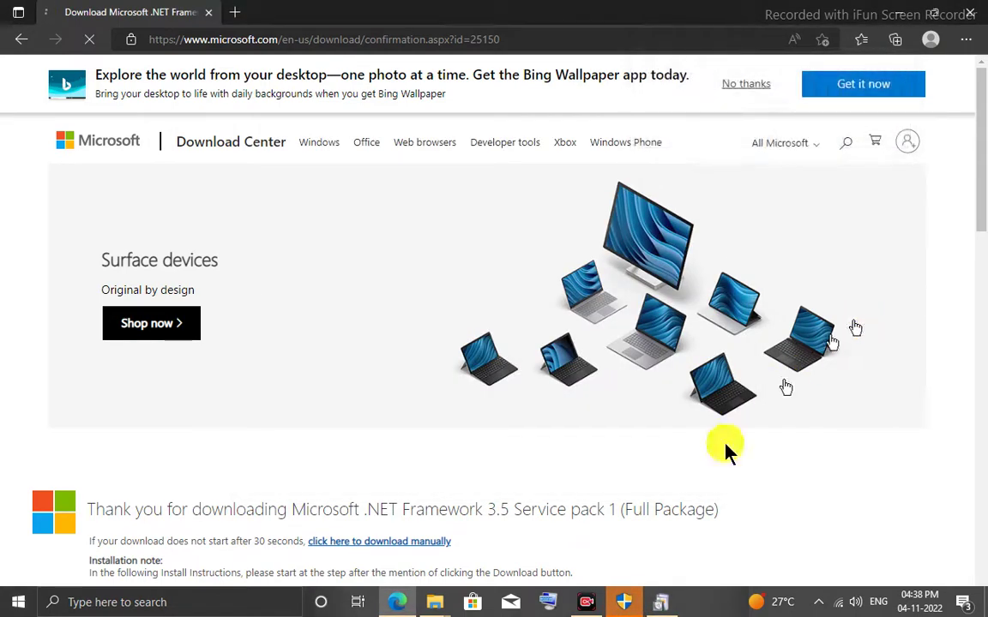
left_click(624, 607)
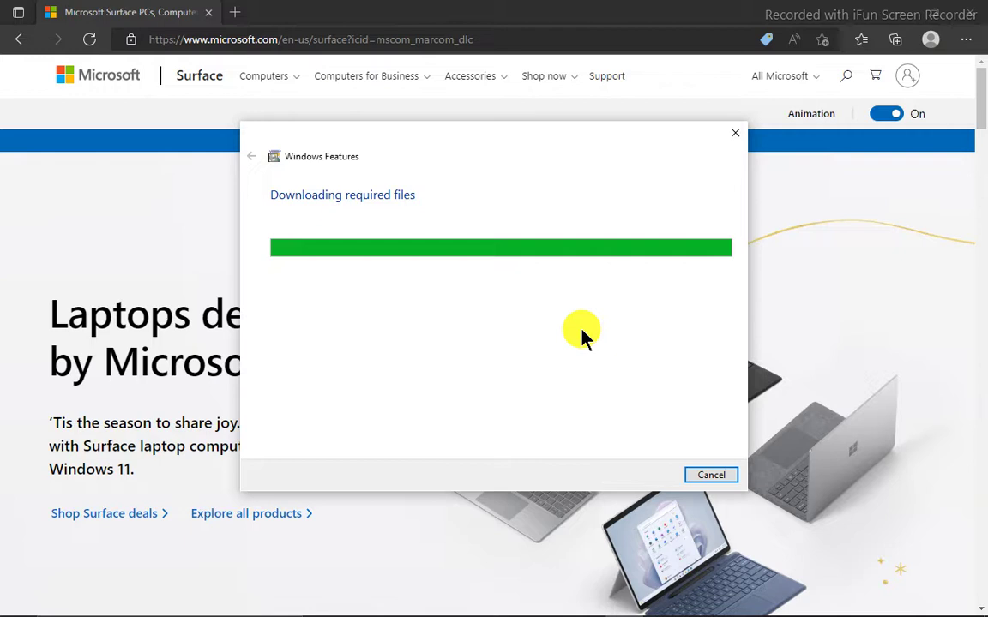
- Minimize the browser and close the Downloads window, moving the Windows Features dialog out of the way and back
left_click(605, 289)
left_click(898, 13)
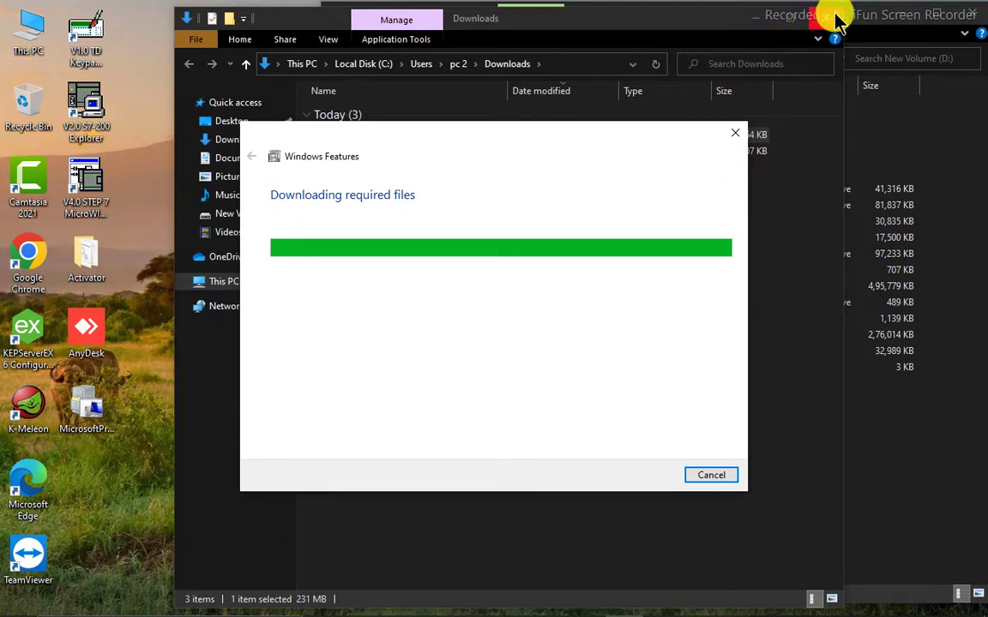
left_click_drag(556, 137, 547, 327)
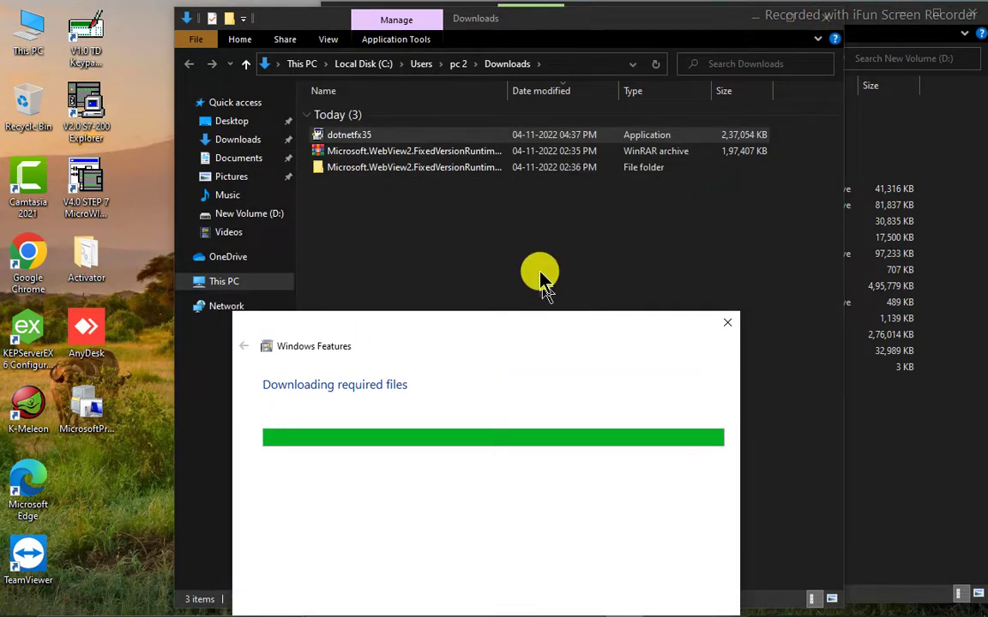
left_click(548, 230)
left_click(831, 19)
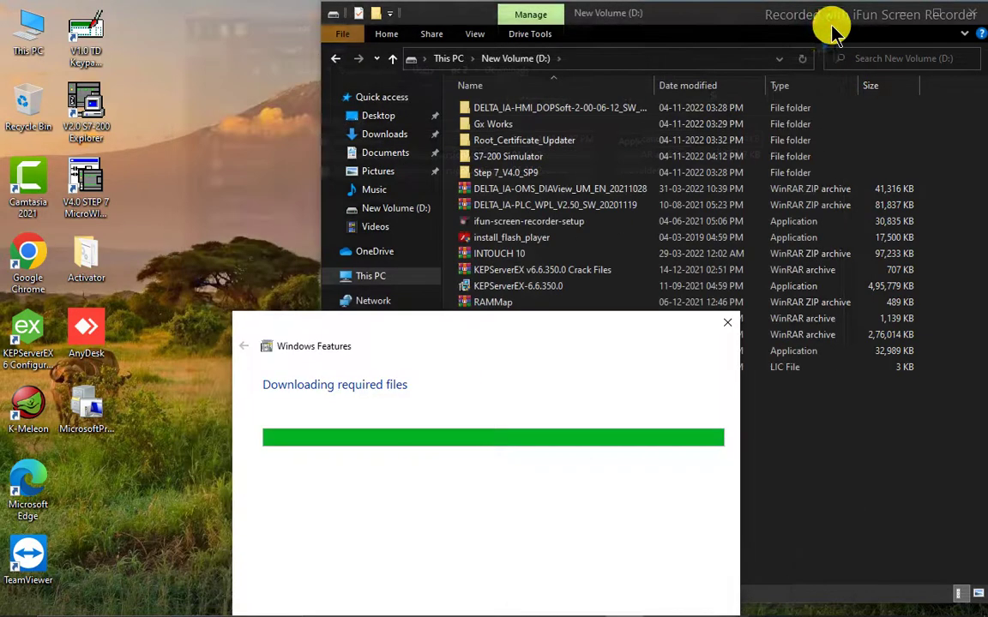
left_click_drag(529, 331, 540, 135)
- Open the DELTA_IA-HMI_DOPSoft-2-00-06-12 folder on New Volume (D:) and select the DOPSoft 2.00.06.12 installer
left_click(588, 112)
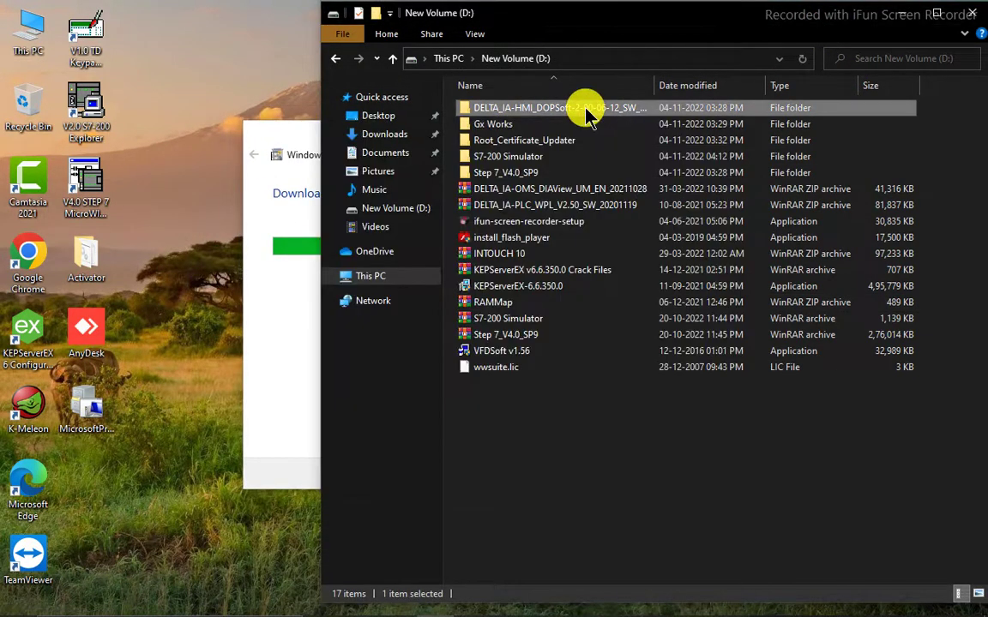
double_click(588, 112)
left_click(588, 112)
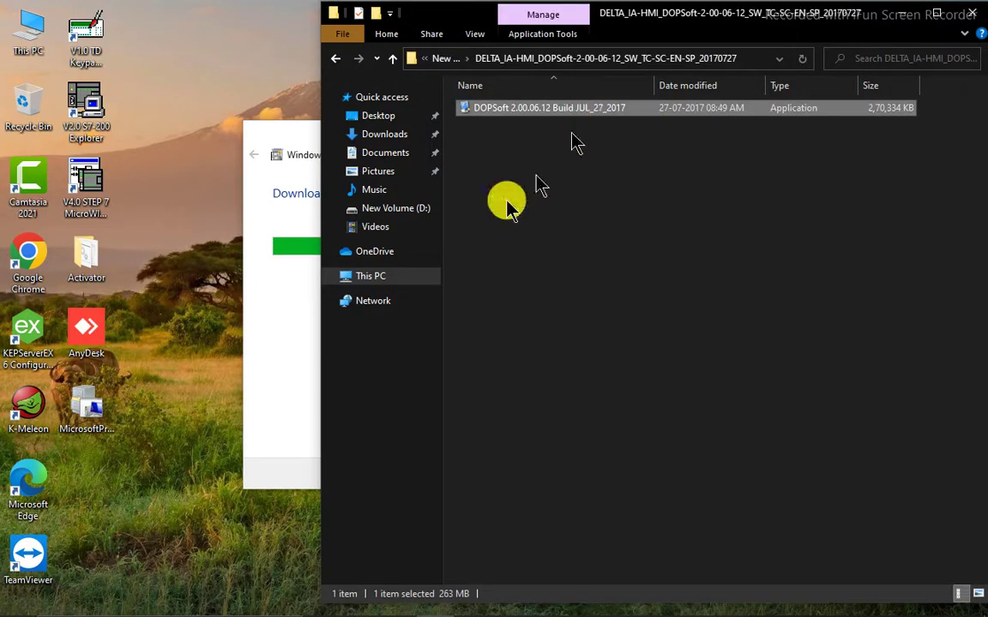
- Bring the Windows Features dialog forward and close it once .NET Framework 3.5 is installed
left_click(298, 364)
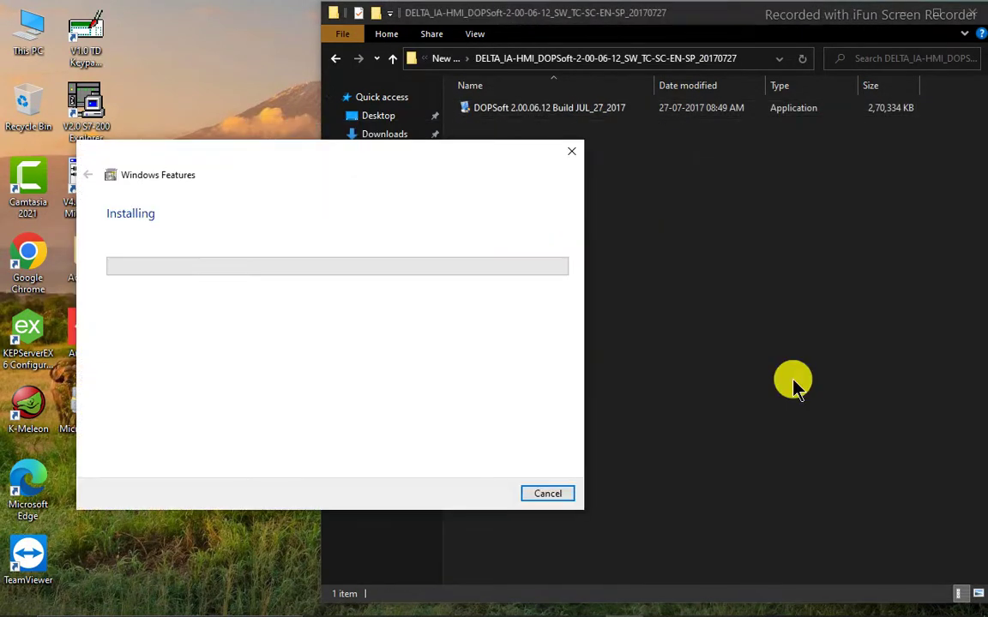
left_click_drag(249, 155, 423, 159)
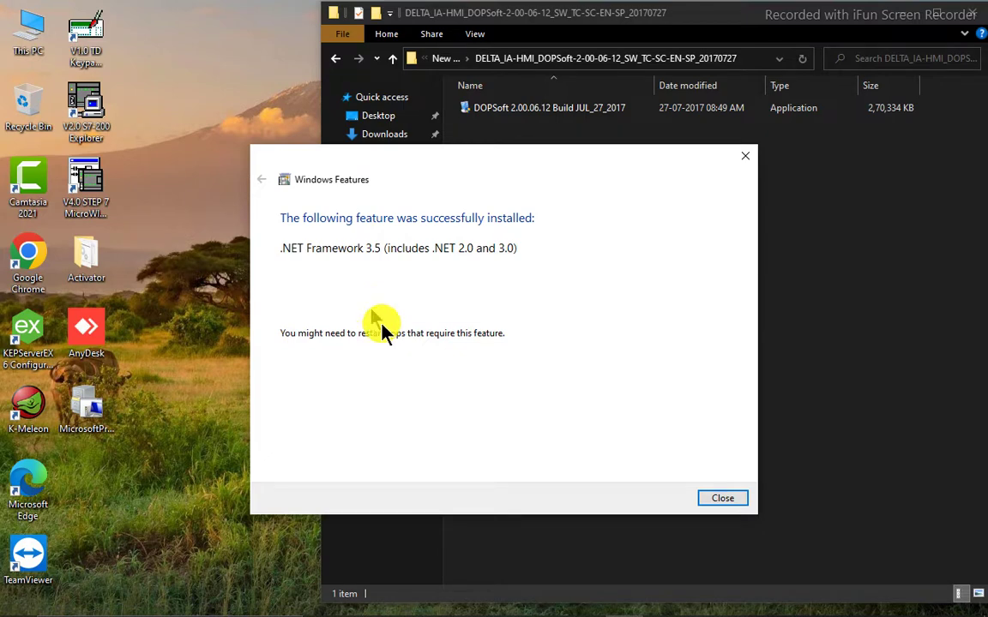
left_click(708, 498)
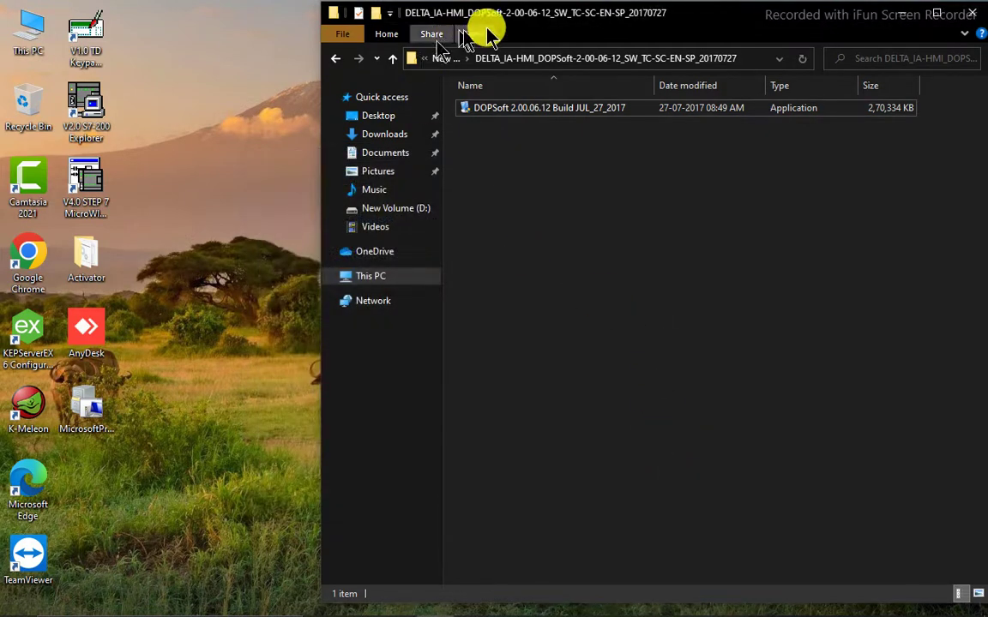
- Run the DOPSoft 2.00.06.12 Build JUL_27_2017 installer and confirm the preselected setup language
double_click(497, 110)
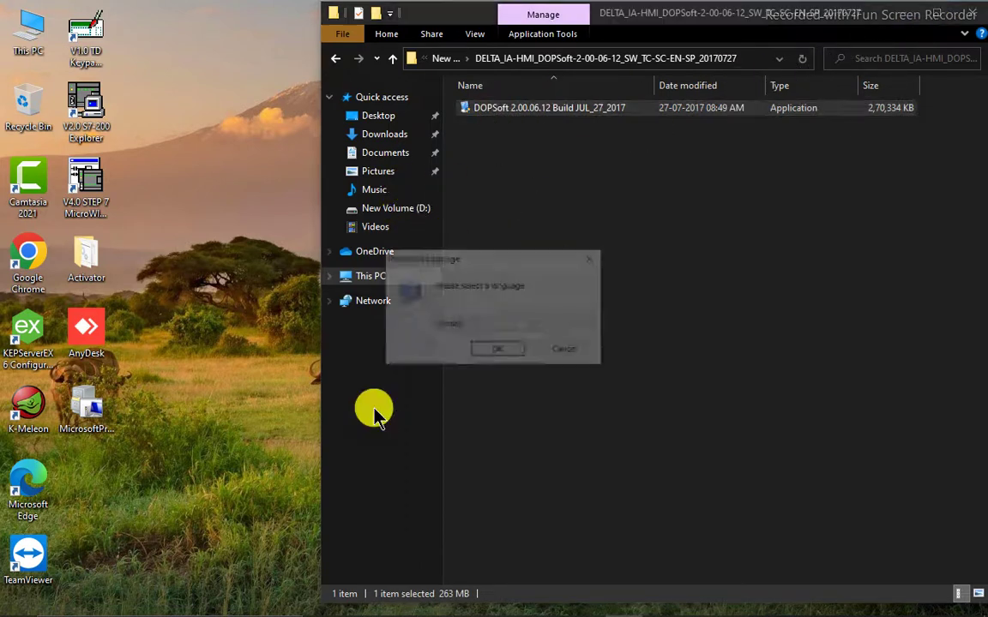
left_click(490, 352)
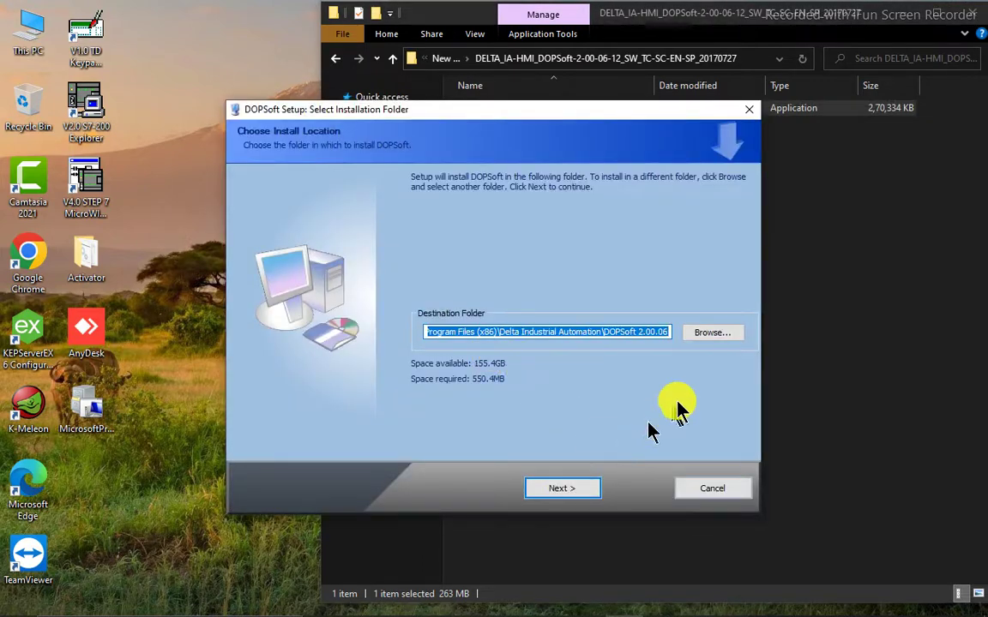
- Browse the installation folders, use E:\DOPSoft 2.00.06 as the destination, and continue to the component selection
left_click(716, 332)
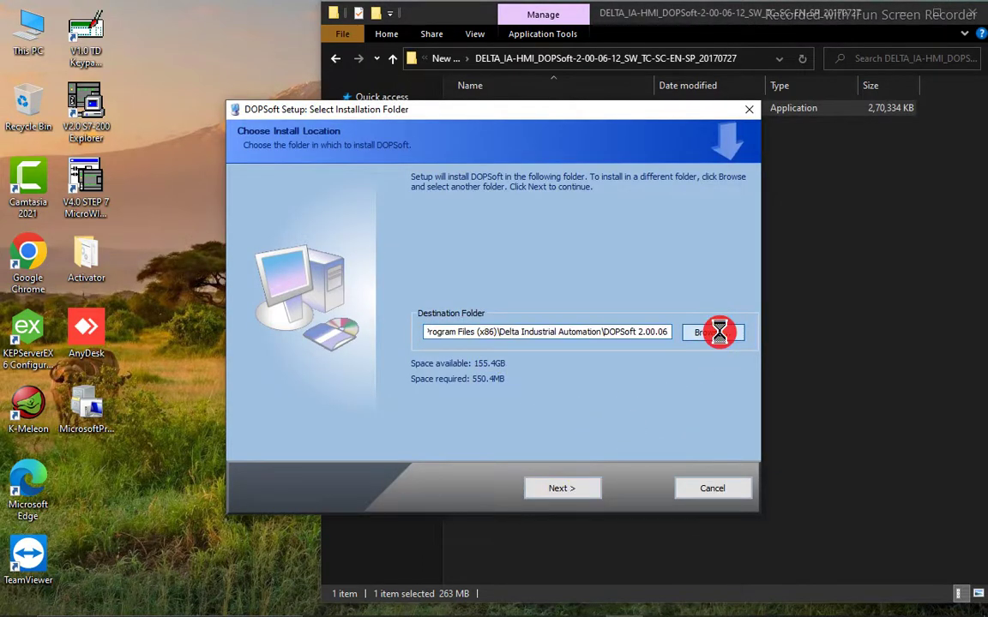
left_click(403, 335)
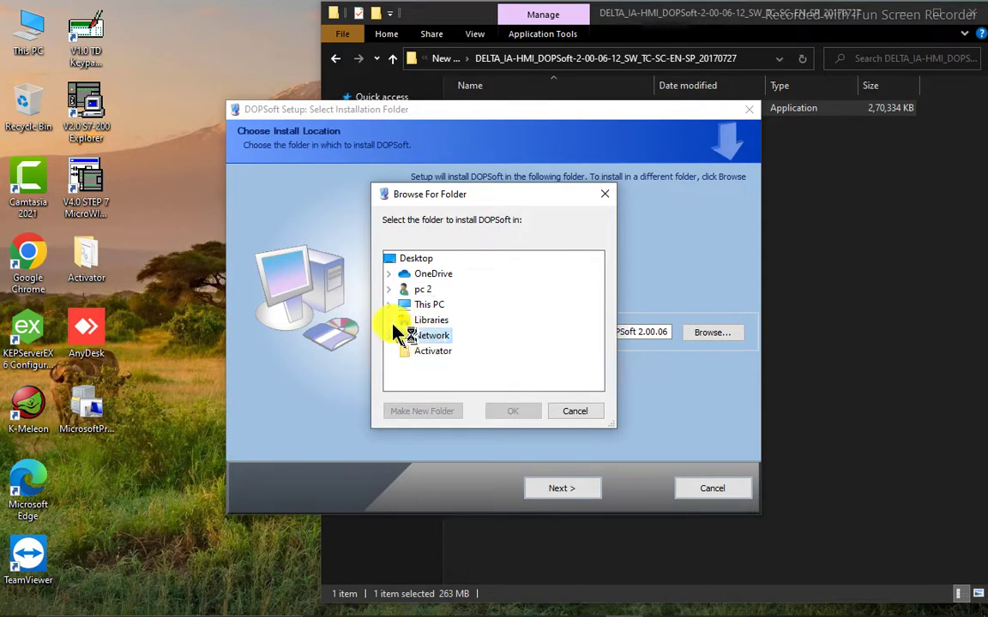
double_click(432, 322)
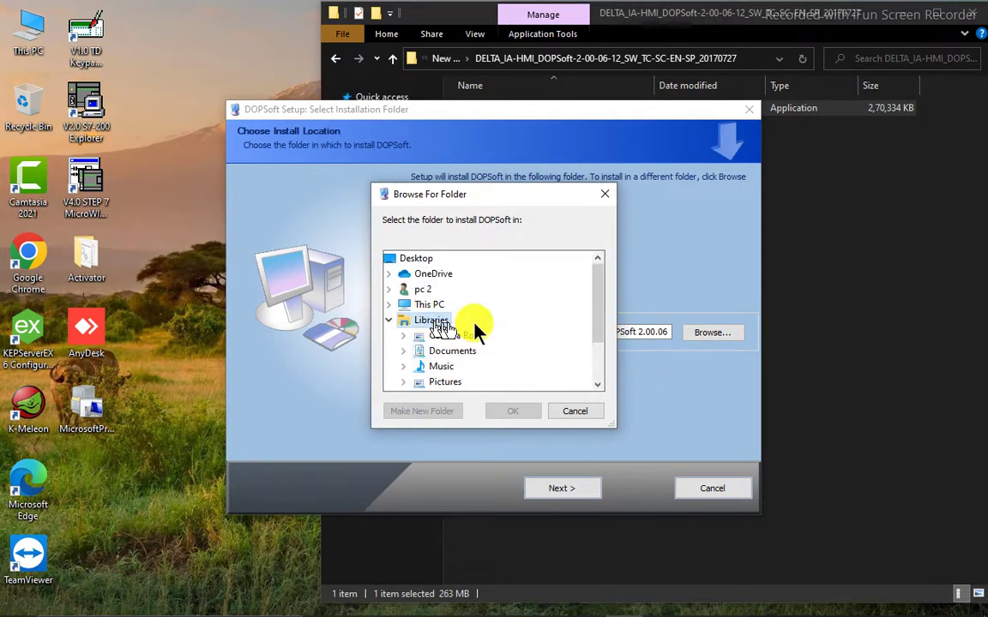
scroll(512, 325, "down", 2)
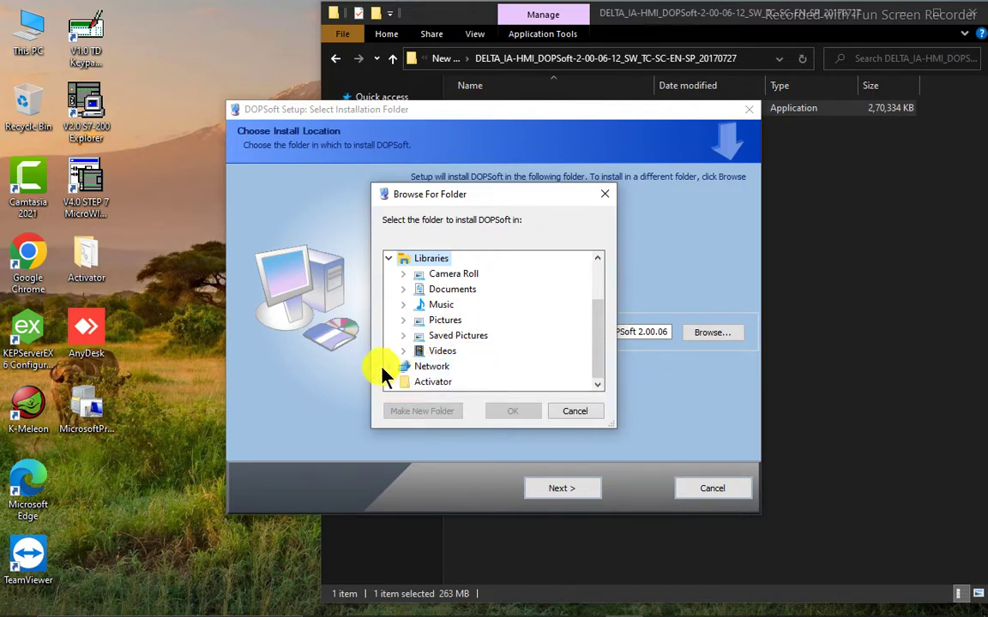
left_click(574, 410)
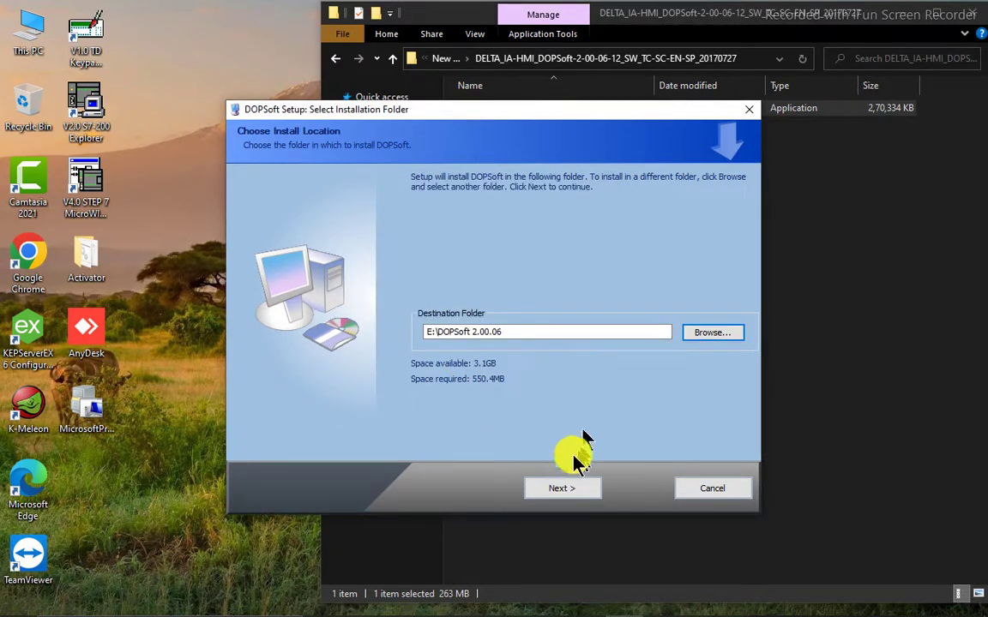
left_click(561, 487)
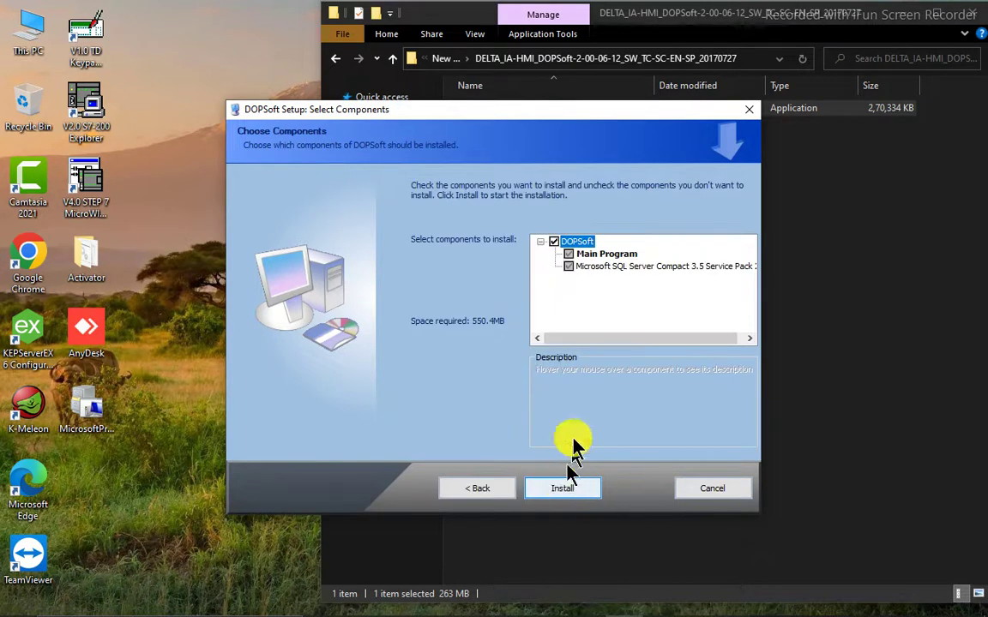
- Start installing DOPSoft with the Main Program and Microsoft SQL Server Compact 3.5 components, and maximize the folder window behind it
left_click(554, 495)
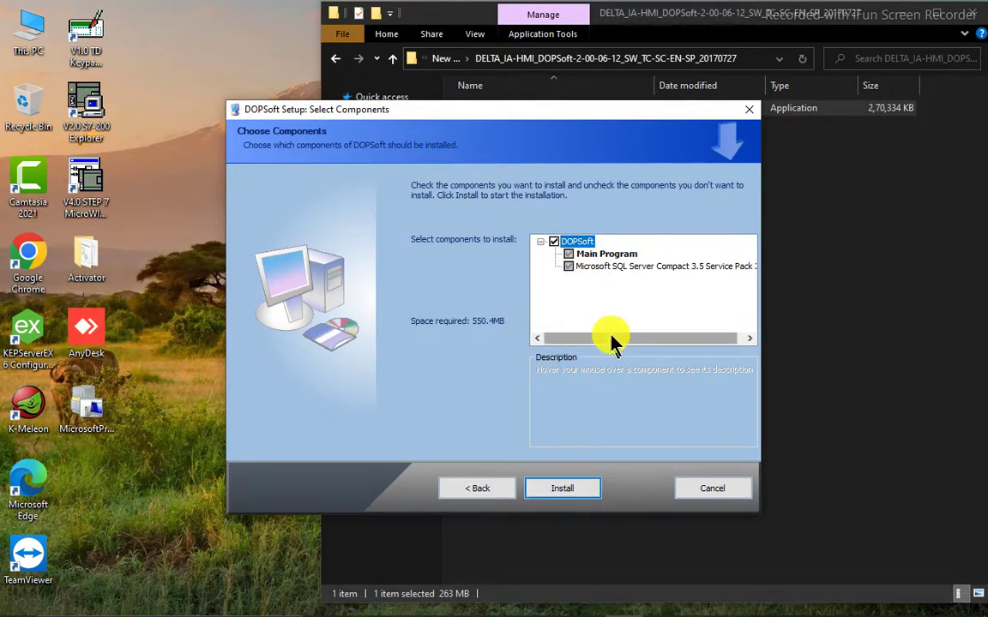
left_click_drag(610, 337, 676, 335)
left_click(586, 494)
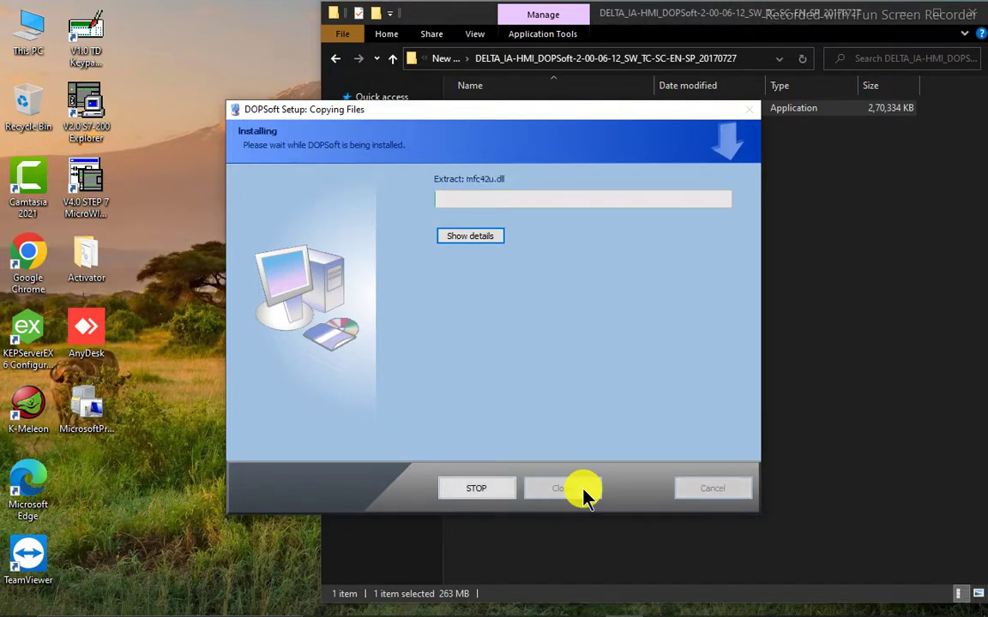
left_click(950, 14)
- Bring up the Microsoft SQL Server Compact 3.5 SP2 ENU setup, accept its license terms, and complete the installation
left_click(626, 602)
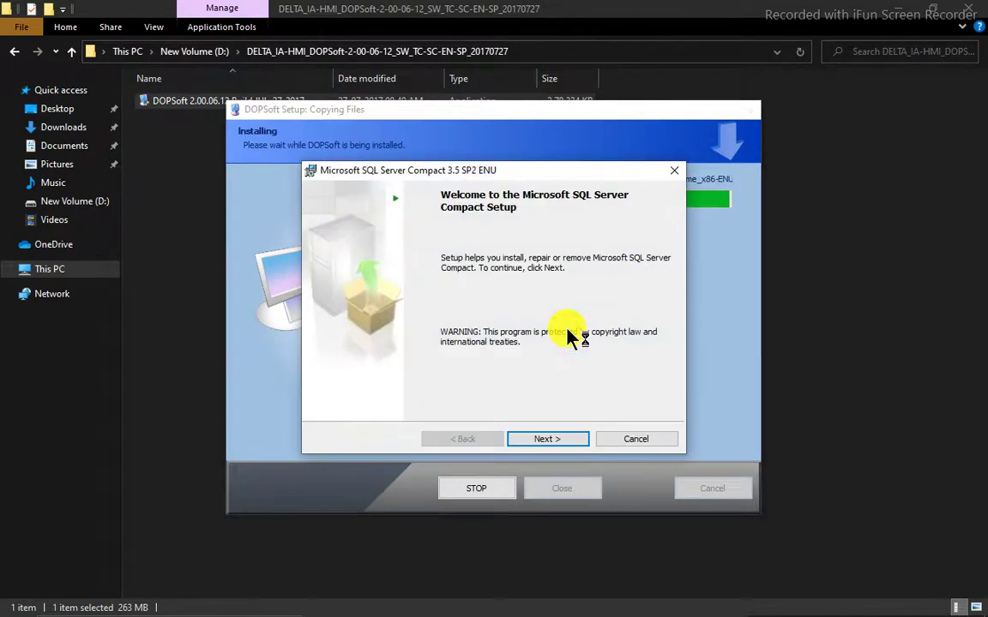
key("Return")
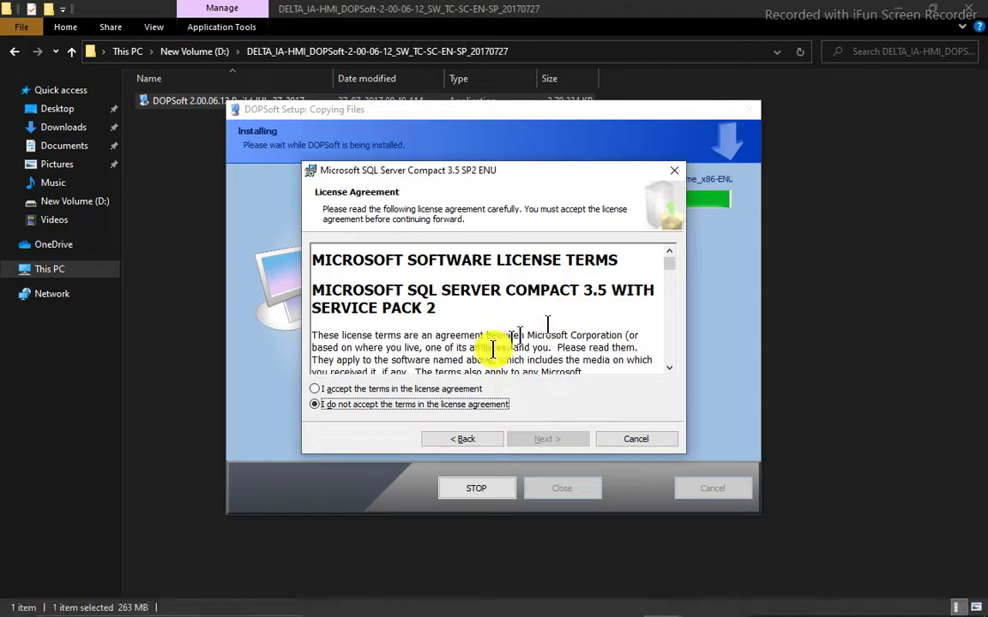
left_click(390, 389)
left_click(553, 440)
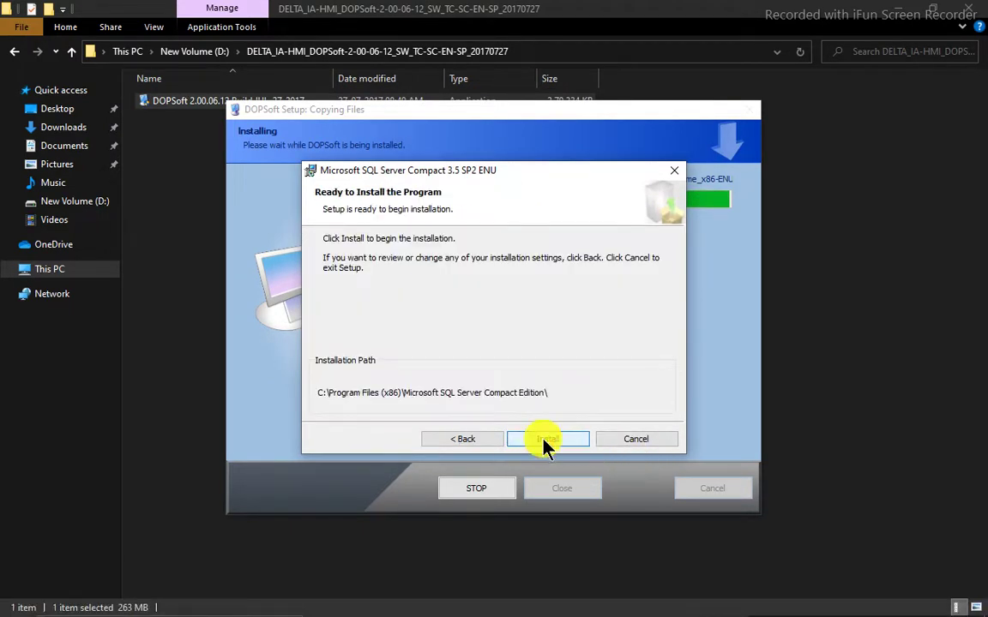
left_click(546, 438)
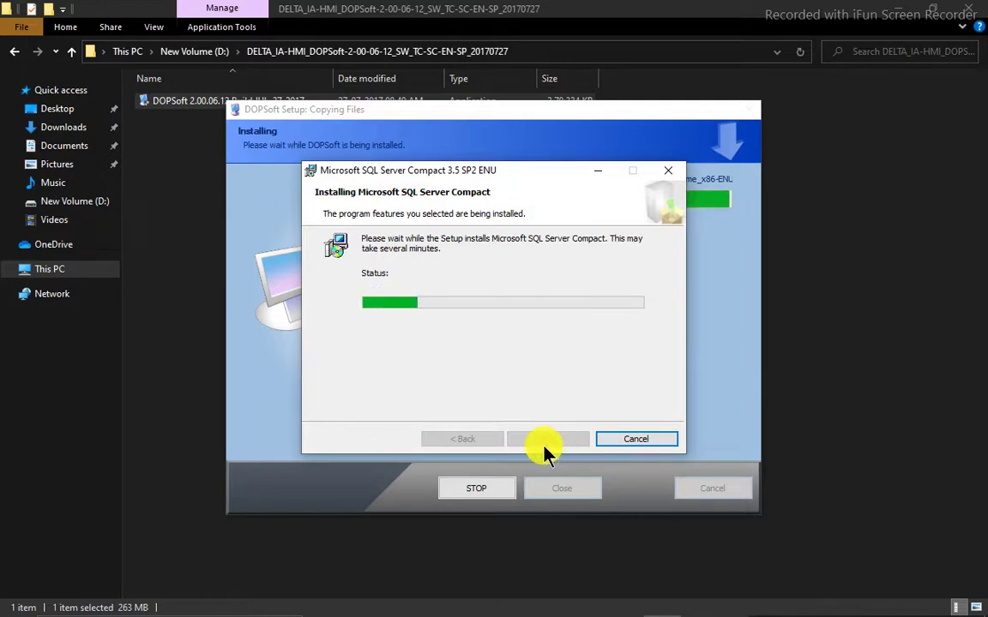
left_click(621, 439)
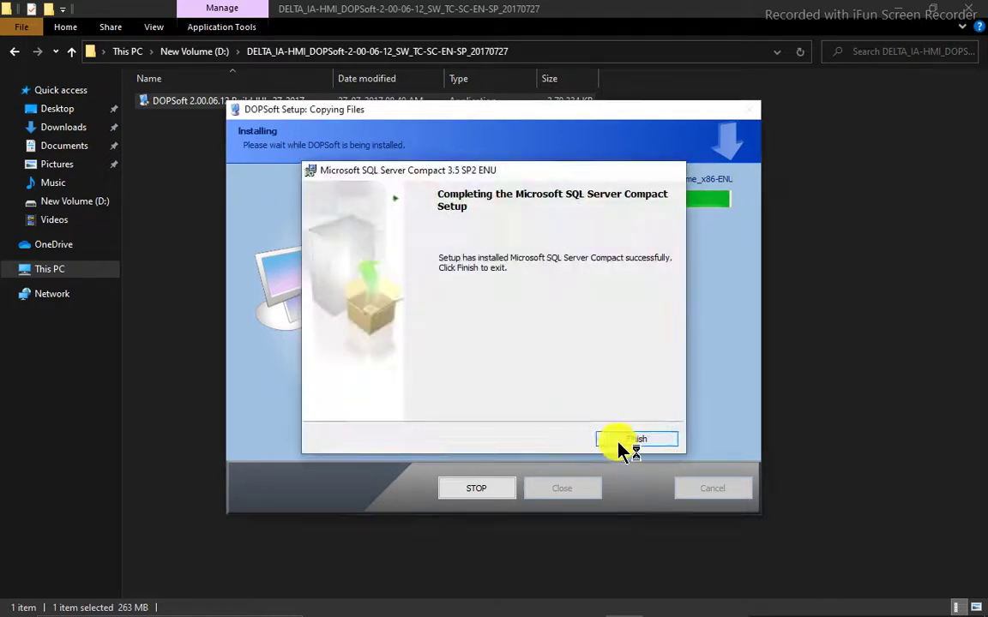
- Accept the license terms of Microsoft SQL Server Compact 3.5 SP2 x64 ENU and complete its installation
left_click(542, 437)
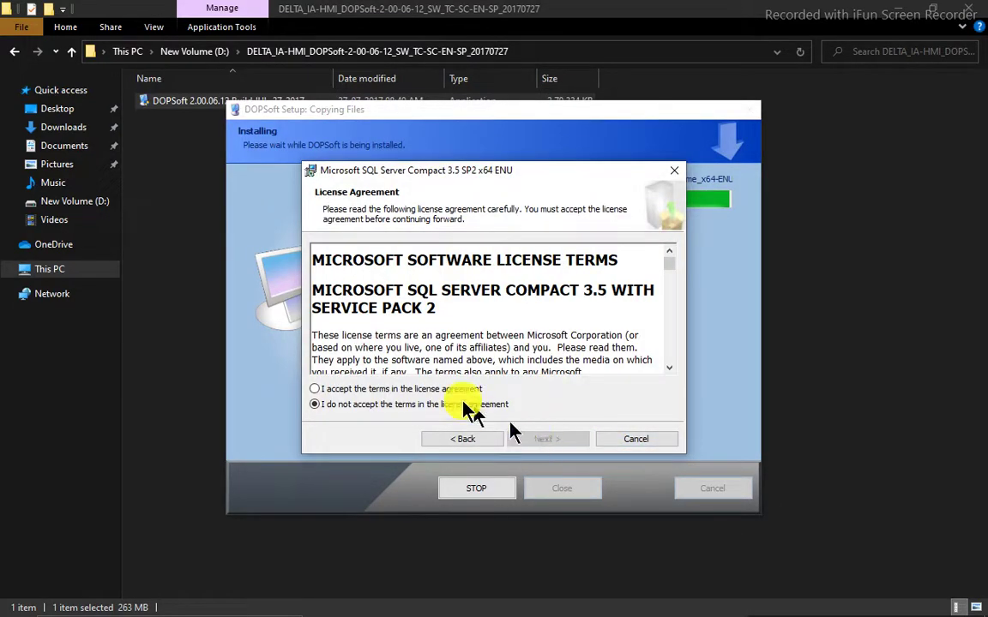
left_click(449, 390)
left_click(547, 437)
left_click(547, 439)
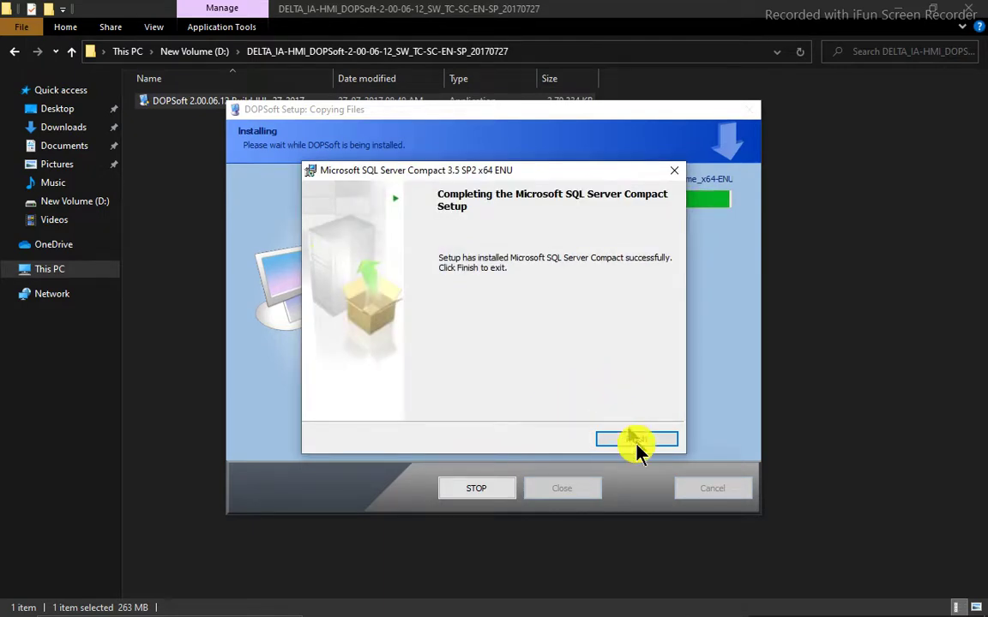
left_click(636, 440)
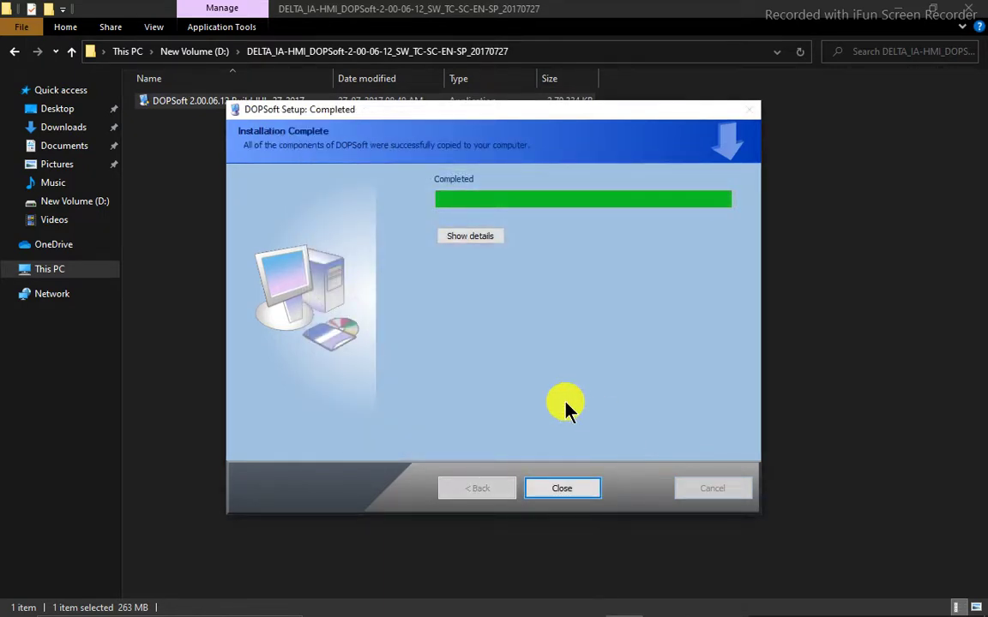